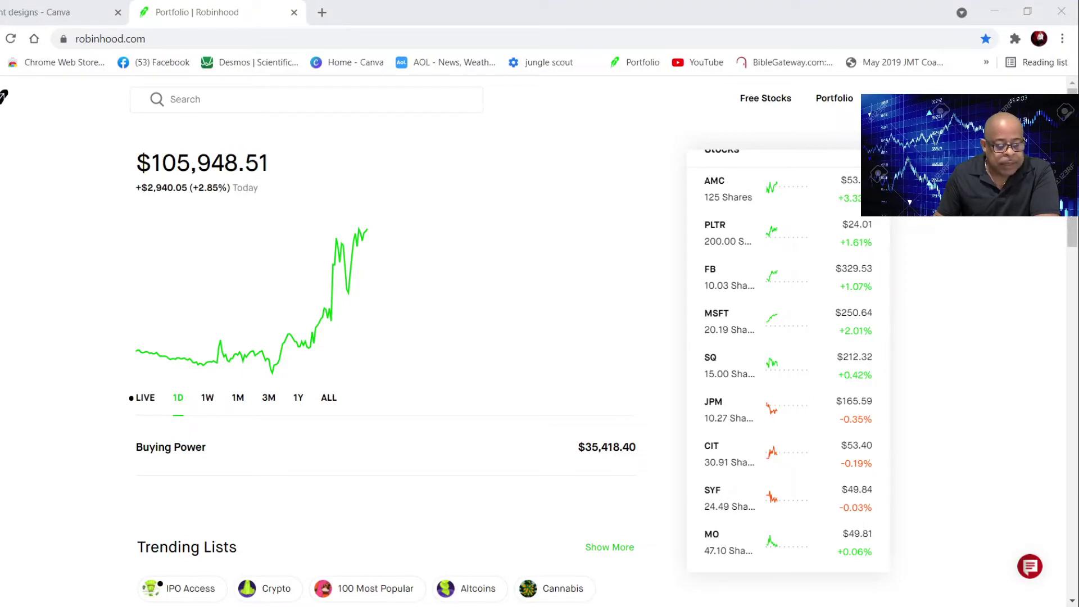
Search for XOM and open the Exxon Mobil stock page at $61.11.
click(465, 605)
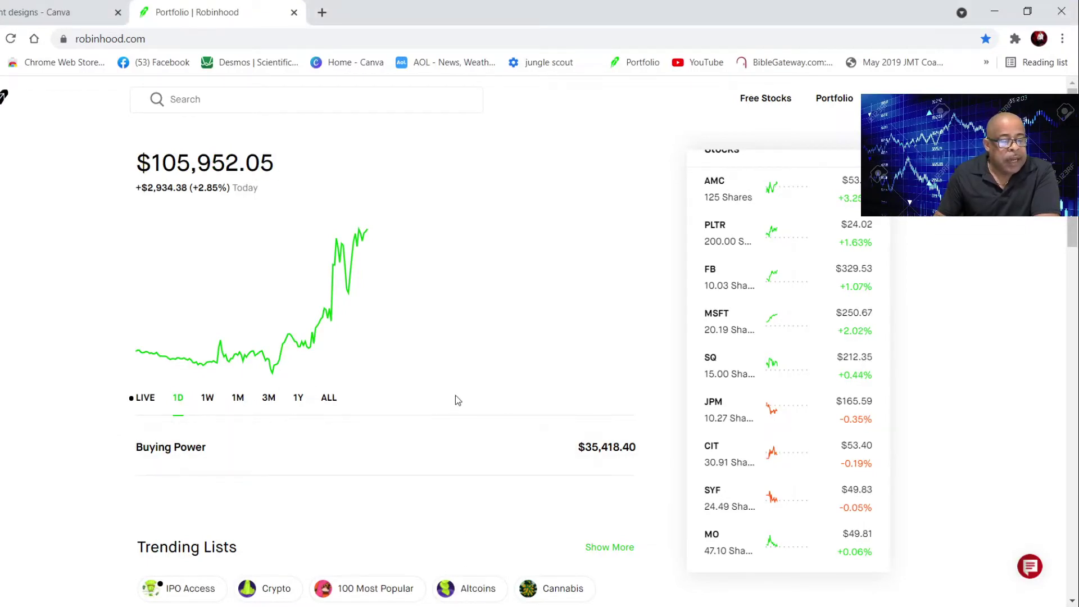
scroll(455, 396, down, 1)
scroll(456, 396, up, 1)
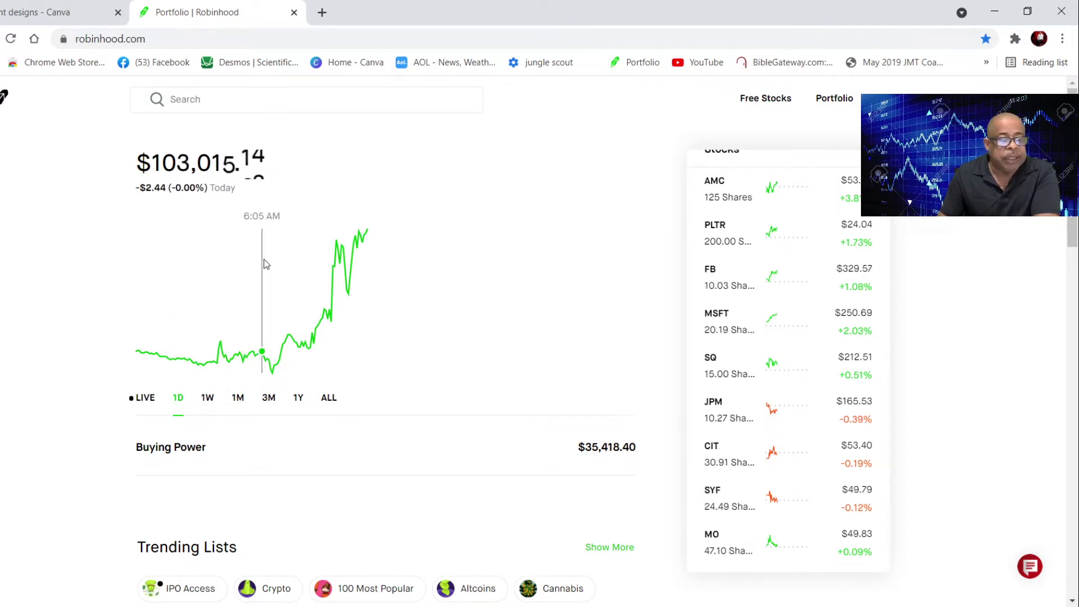
click(208, 98)
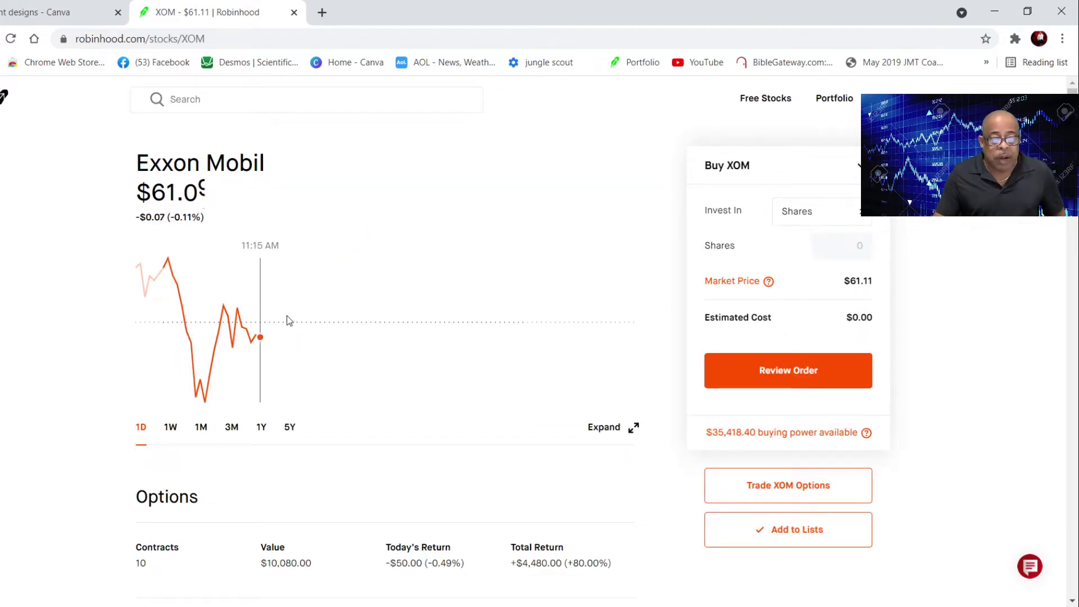
Open the XOM options chain, compare the Sell and Put views, and finish on Buy Call.
click(739, 491)
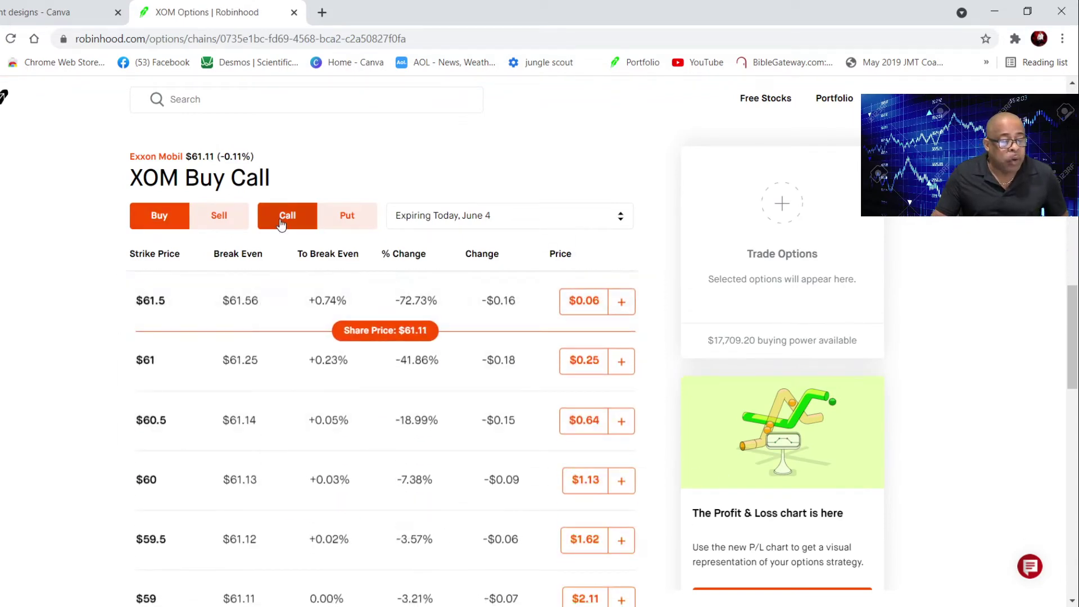
click(219, 220)
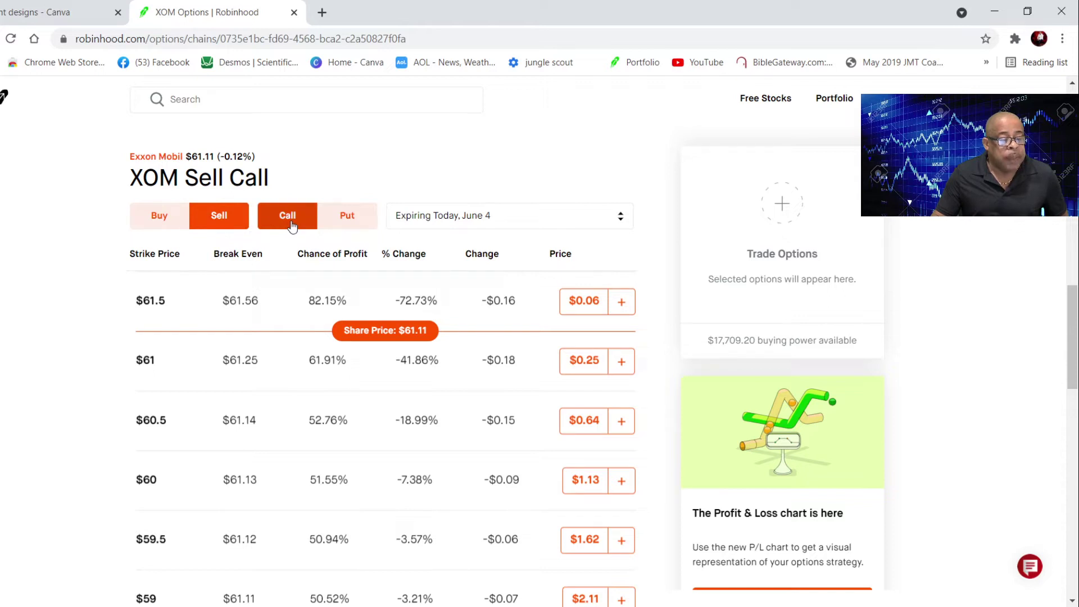
click(158, 217)
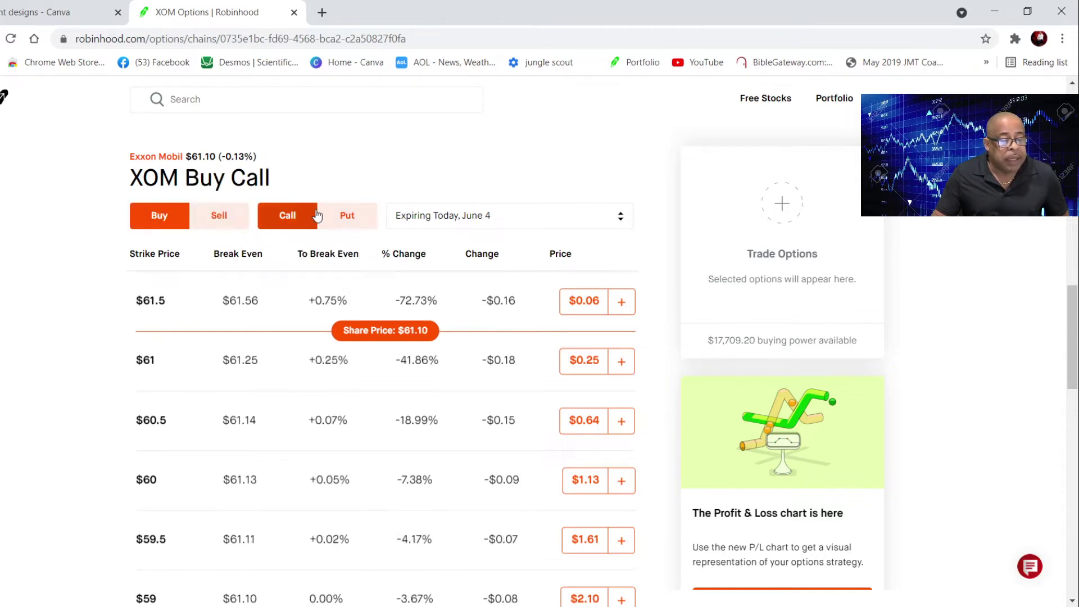
click(345, 215)
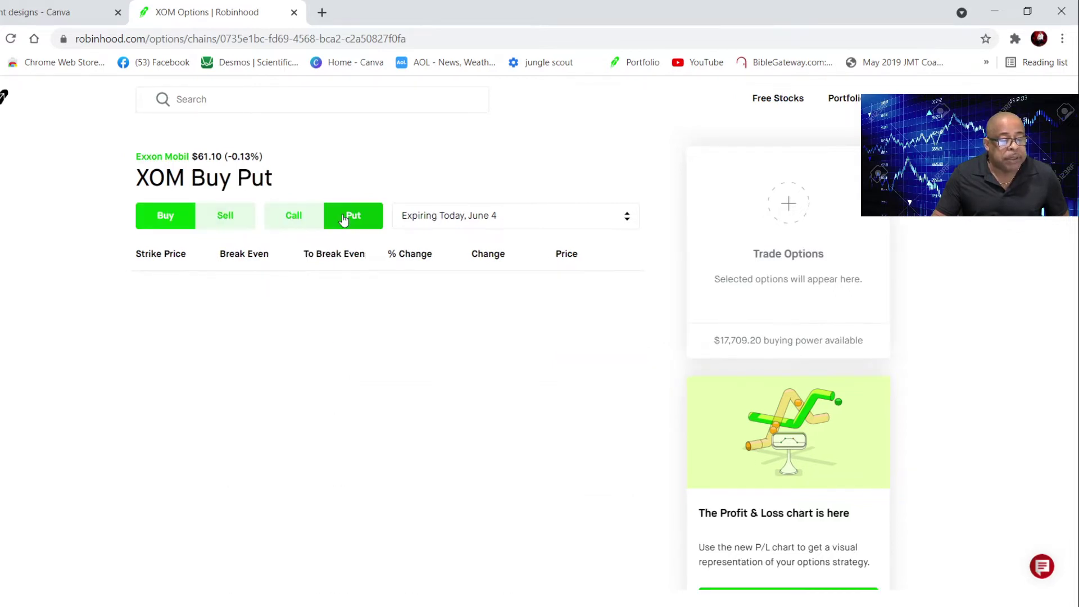
click(220, 220)
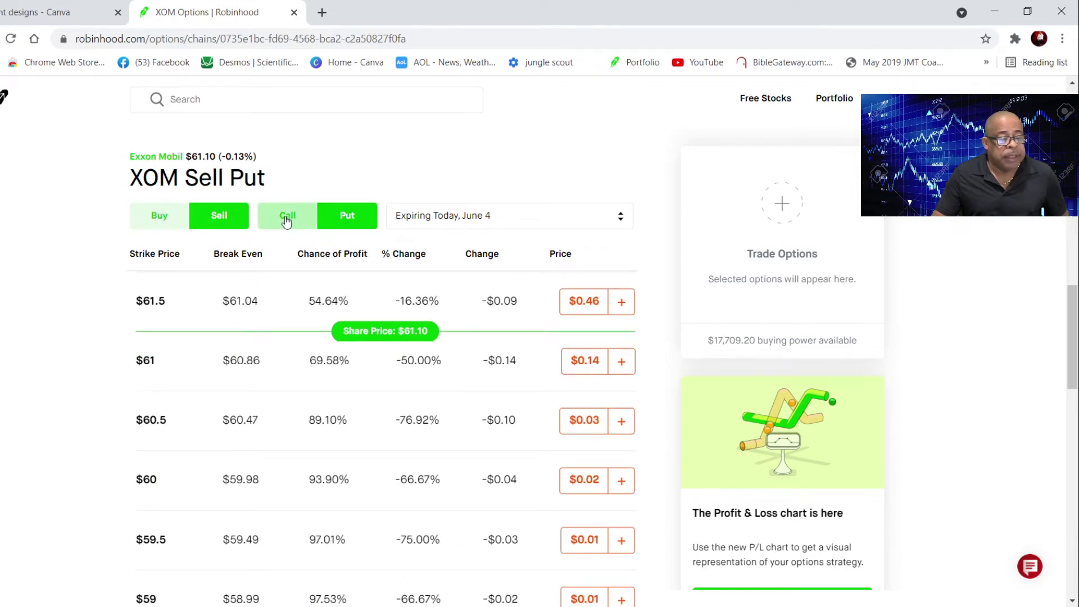
click(160, 218)
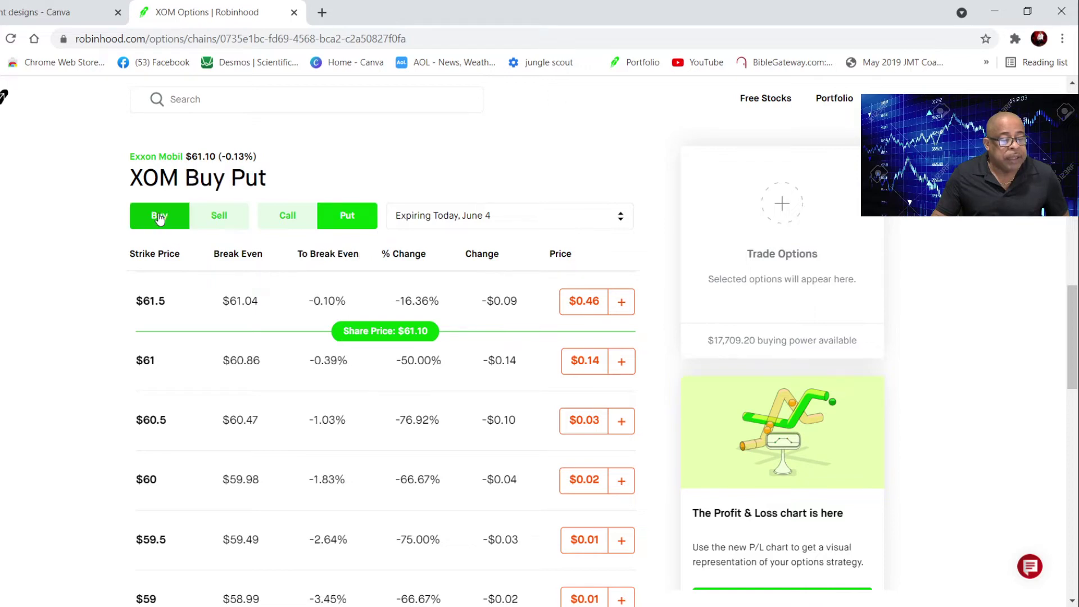
click(291, 218)
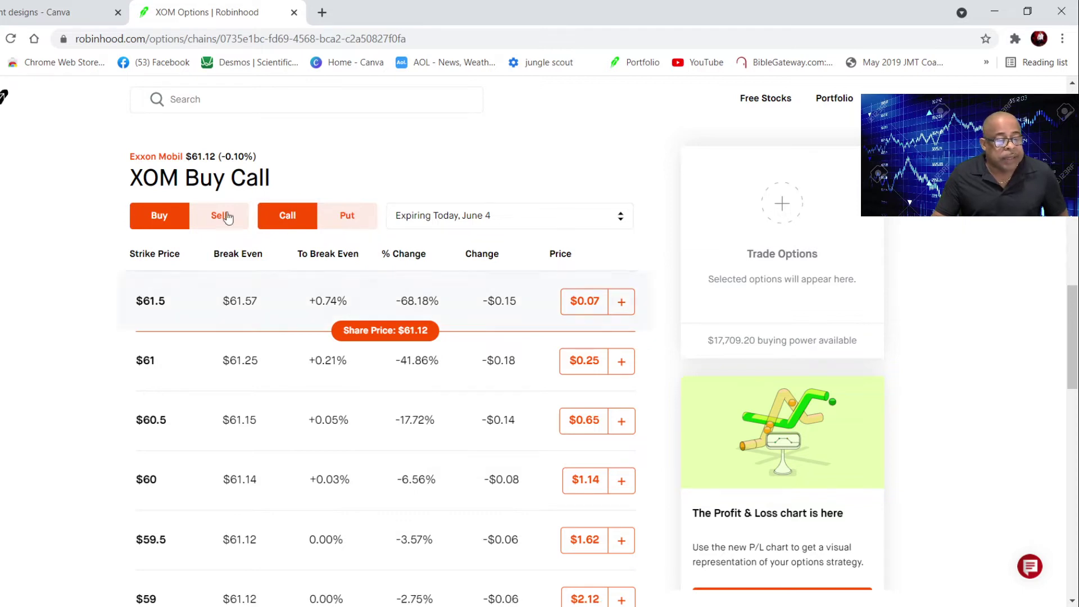
Set the XOM call chain expiration to January 21, 2022.
click(622, 220)
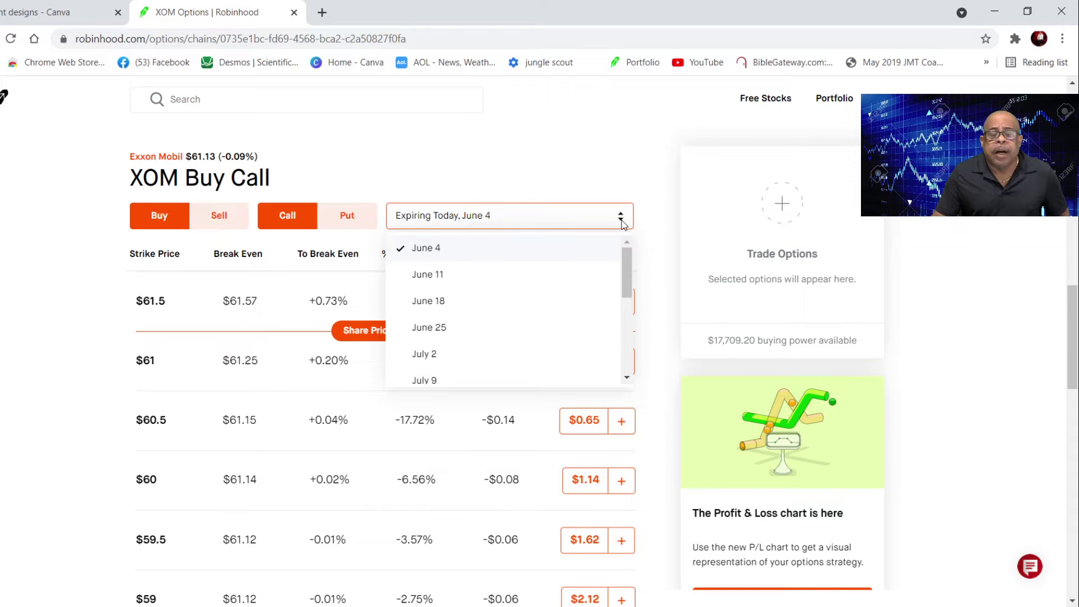
click(628, 383)
click(628, 383)
click(628, 383)
click(628, 383)
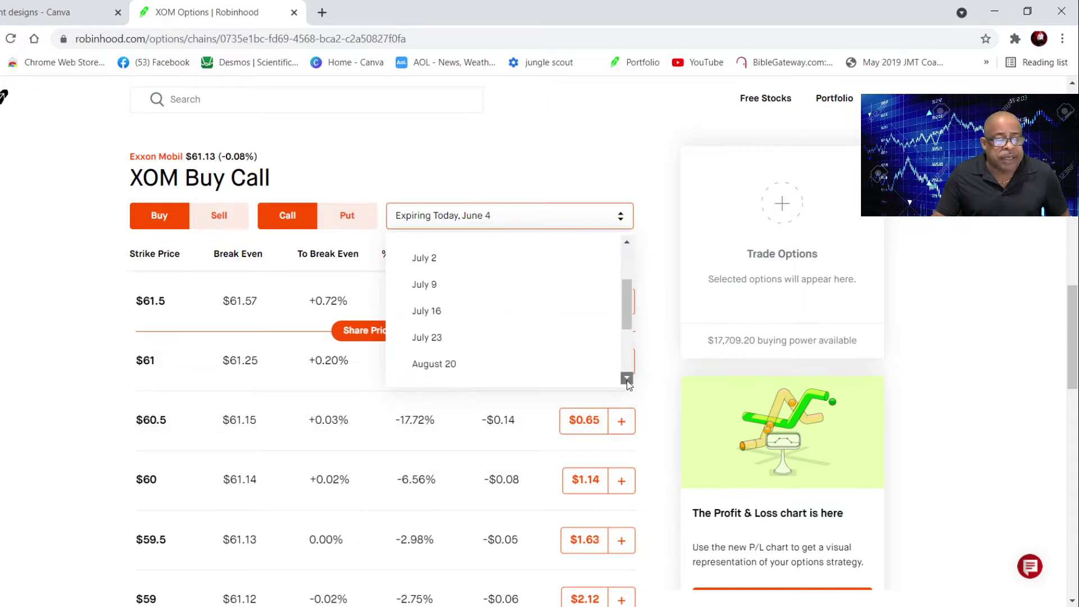
click(628, 378)
click(628, 378)
click(628, 378)
click(628, 377)
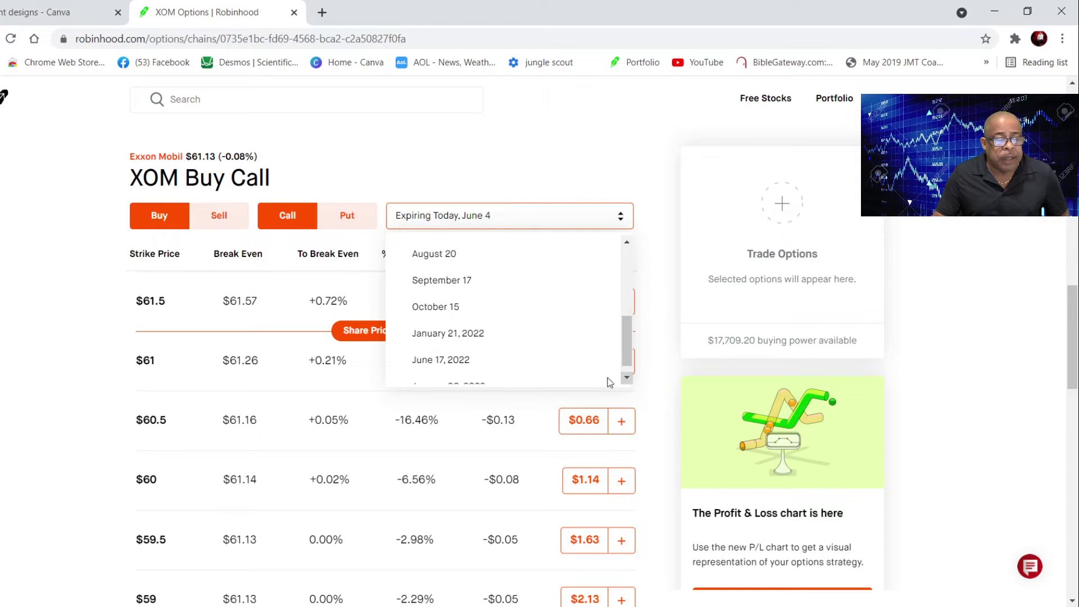
click(427, 335)
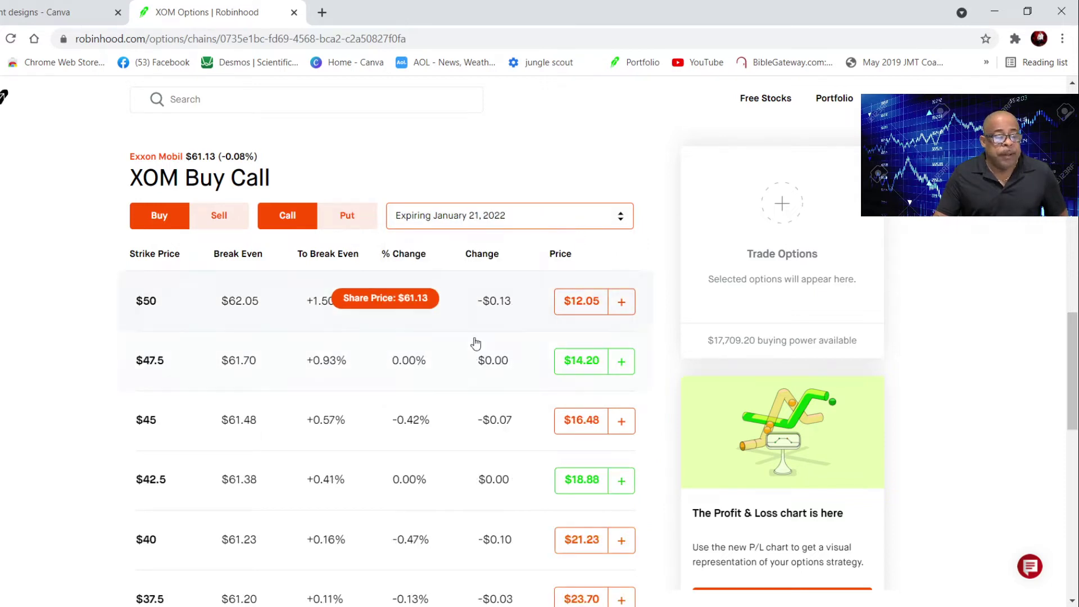
Scroll the January 2022 strike list up toward the $52.5 strike.
scroll(356, 330, up, 2)
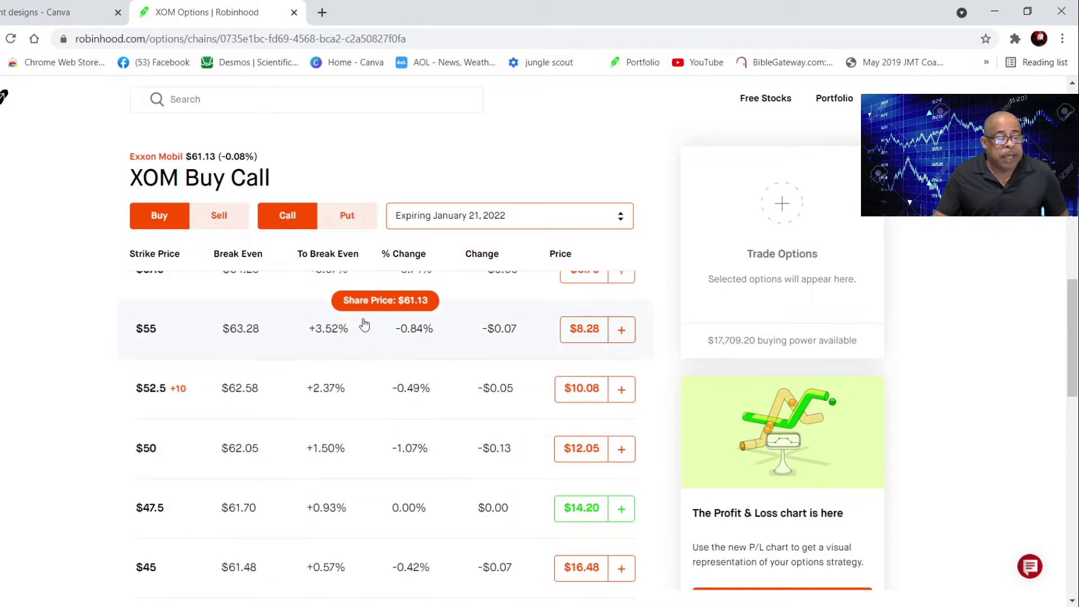
scroll(338, 323, up, 1)
scroll(337, 324, up, 1)
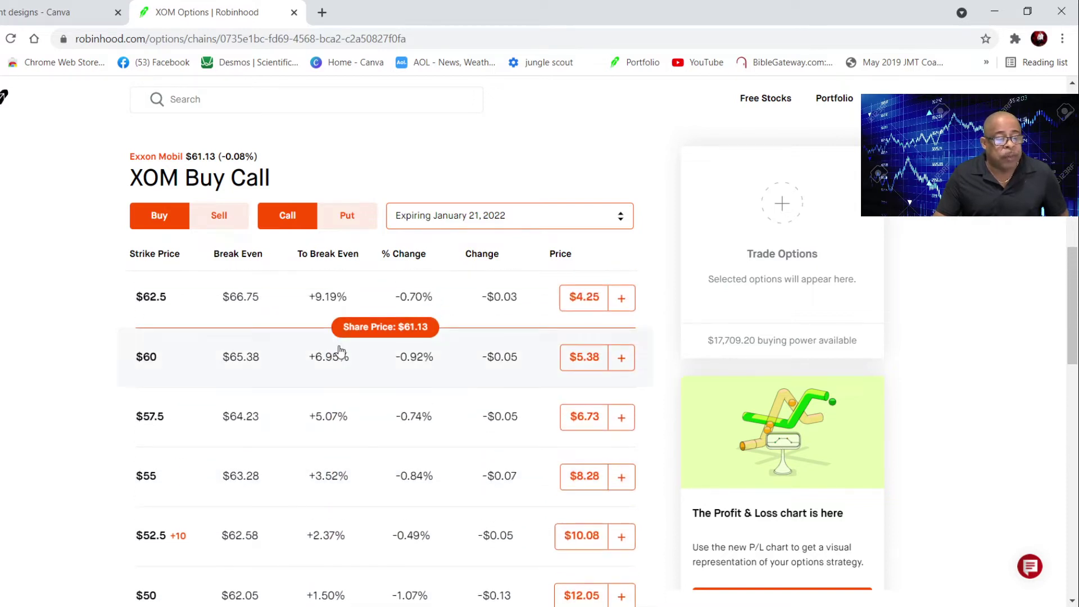
scroll(387, 278, up, 2)
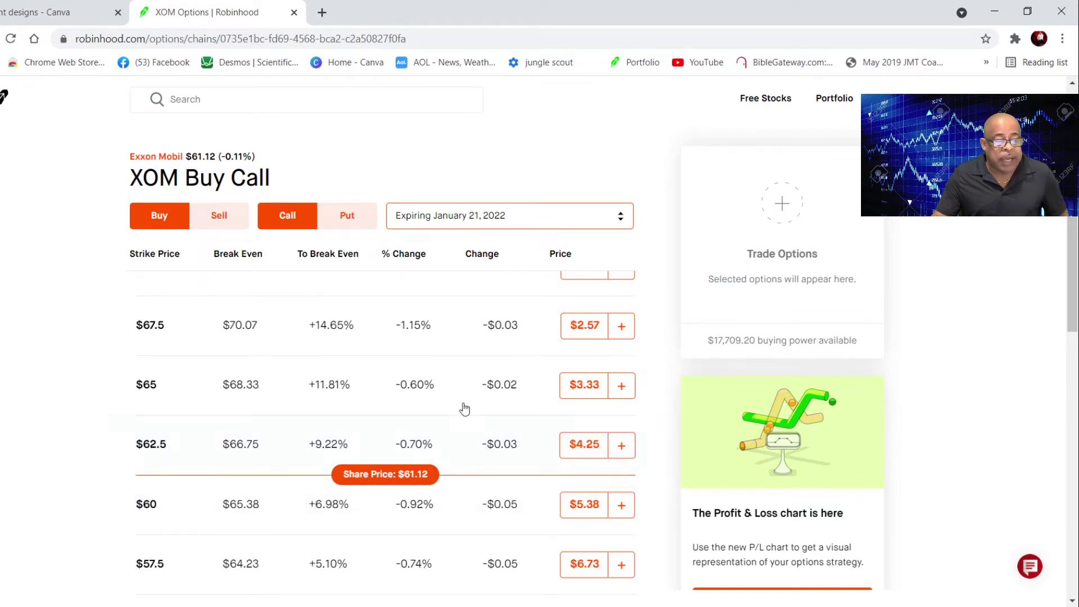
Switch the XOM call chain expiration to June 11 and scroll to the $61.5 strike.
click(623, 221)
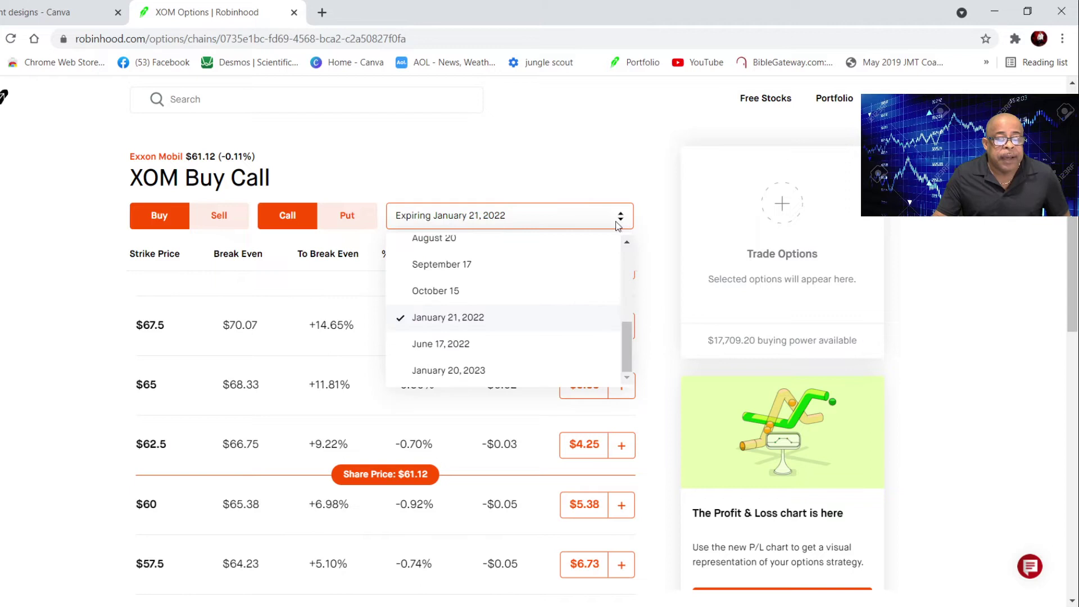
scroll(540, 276, up, 5)
scroll(529, 280, up, 4)
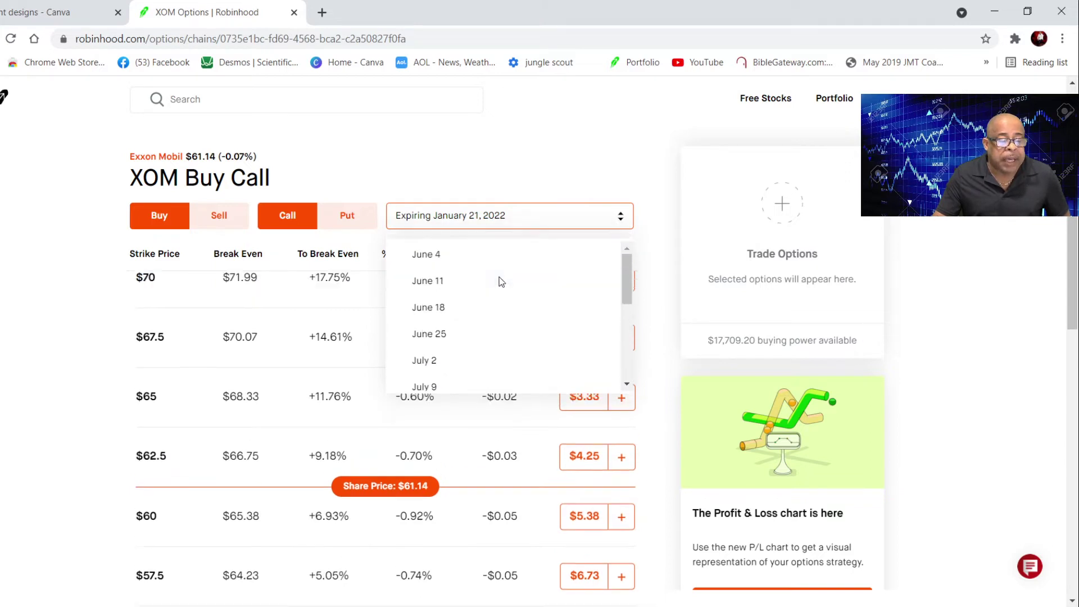
click(471, 275)
scroll(551, 242, down, 2)
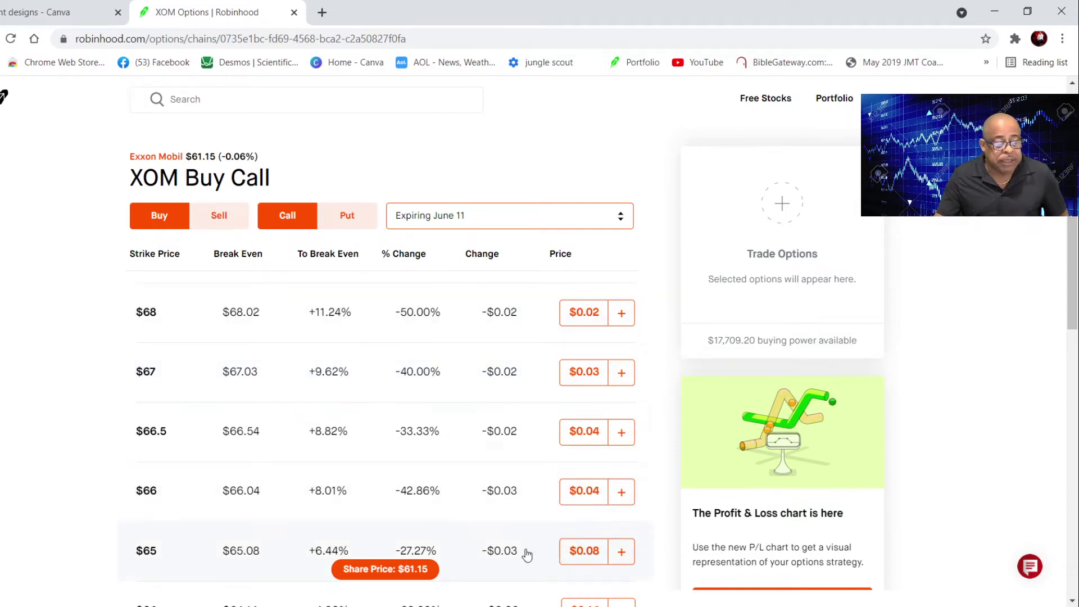
scroll(525, 551, down, 2)
scroll(525, 548, down, 5)
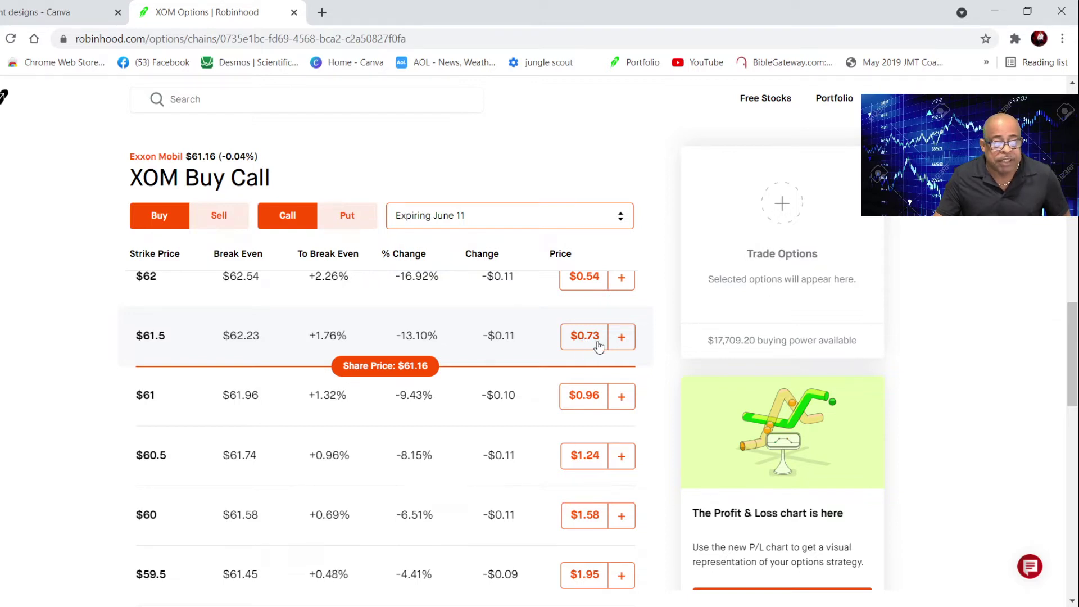
Add the $61.5 call with 1 contract to an order and review it.
click(618, 339)
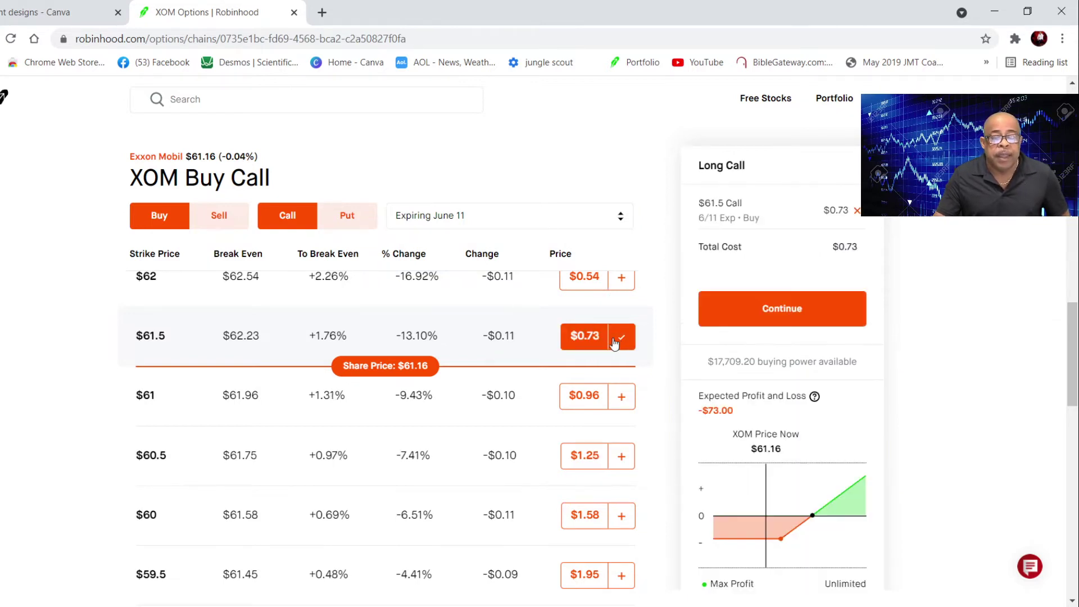
click(780, 308)
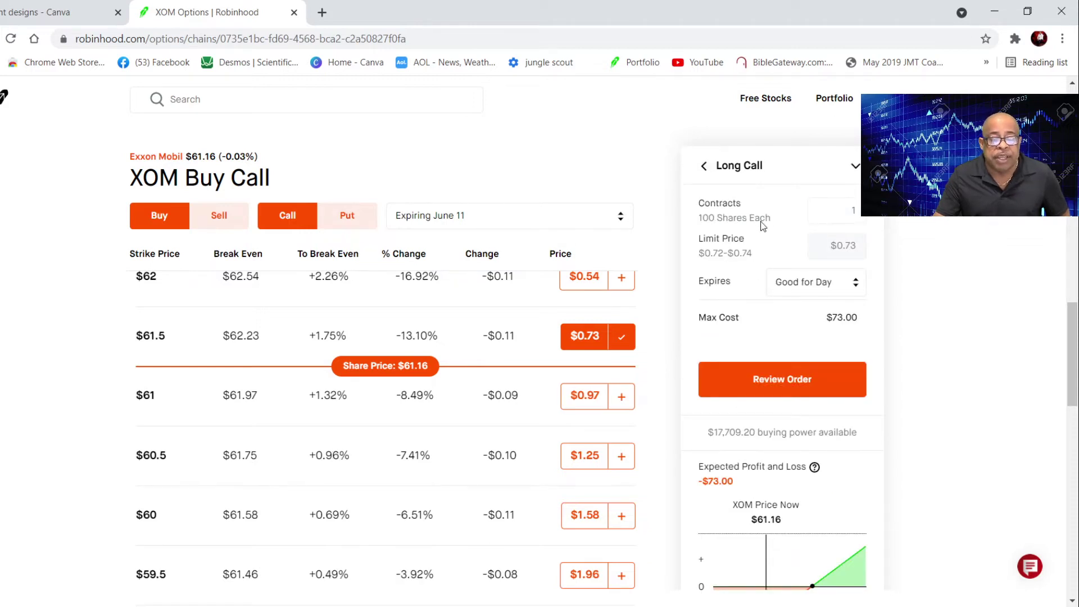
click(832, 212)
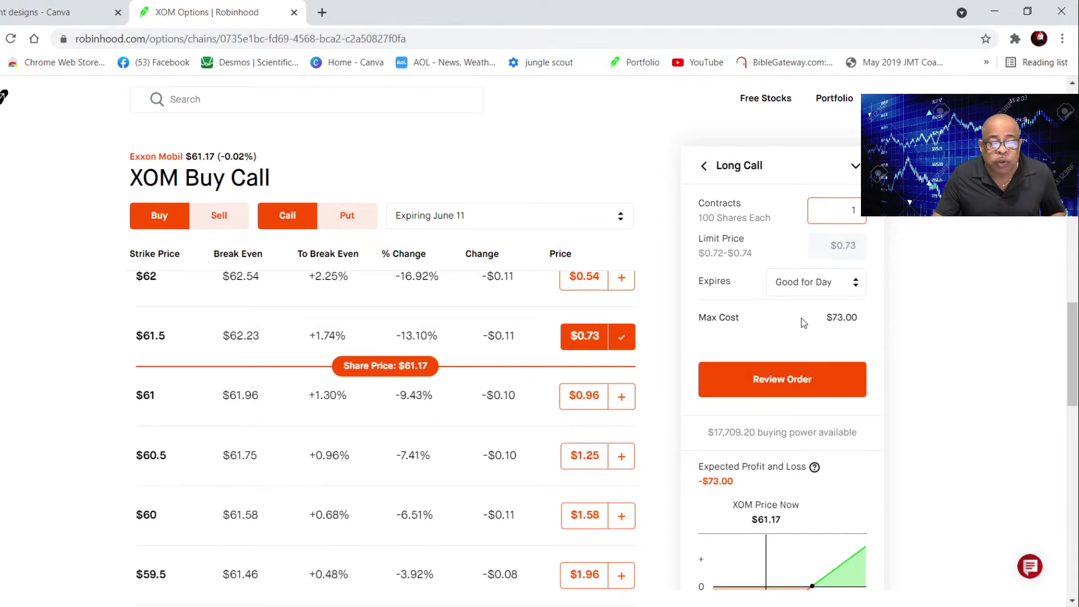
click(768, 397)
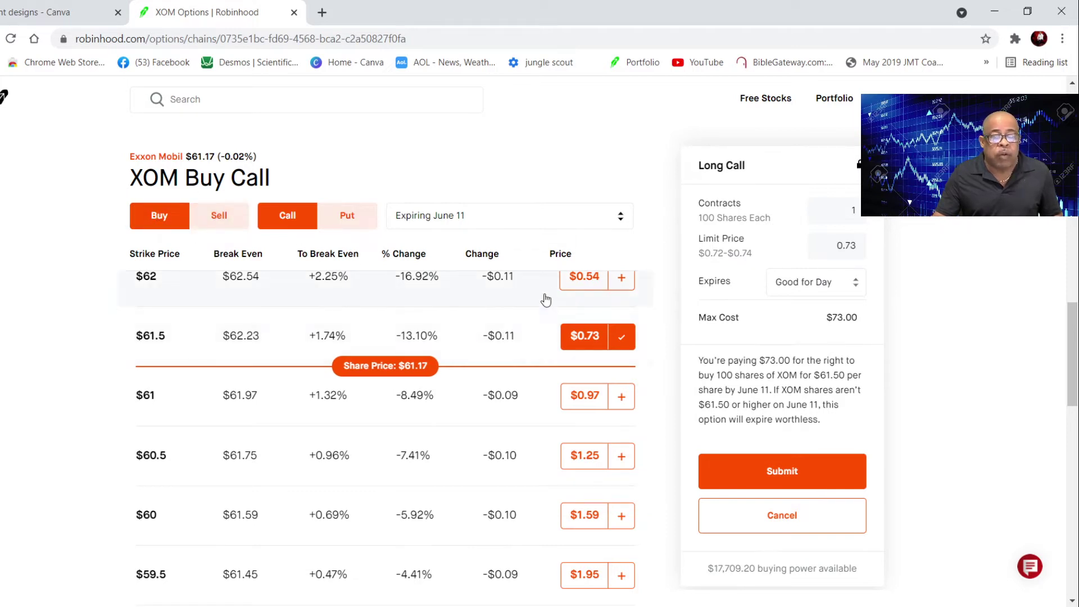
From Portfolio, open the XOM $52.5 Call position and scroll to its History section.
click(837, 101)
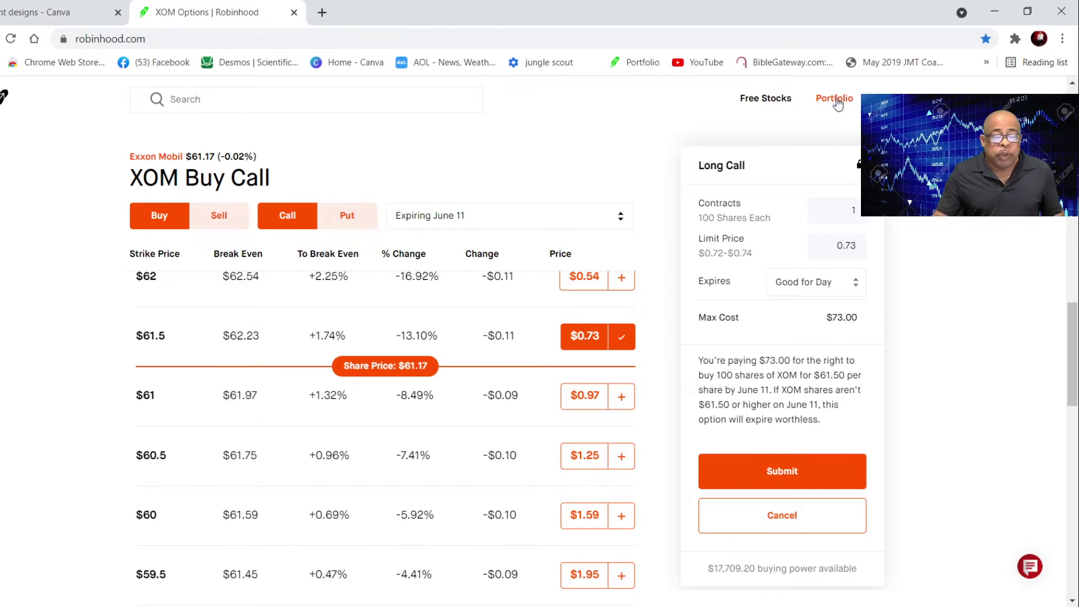
scroll(811, 345, down, 3)
scroll(812, 344, down, 6)
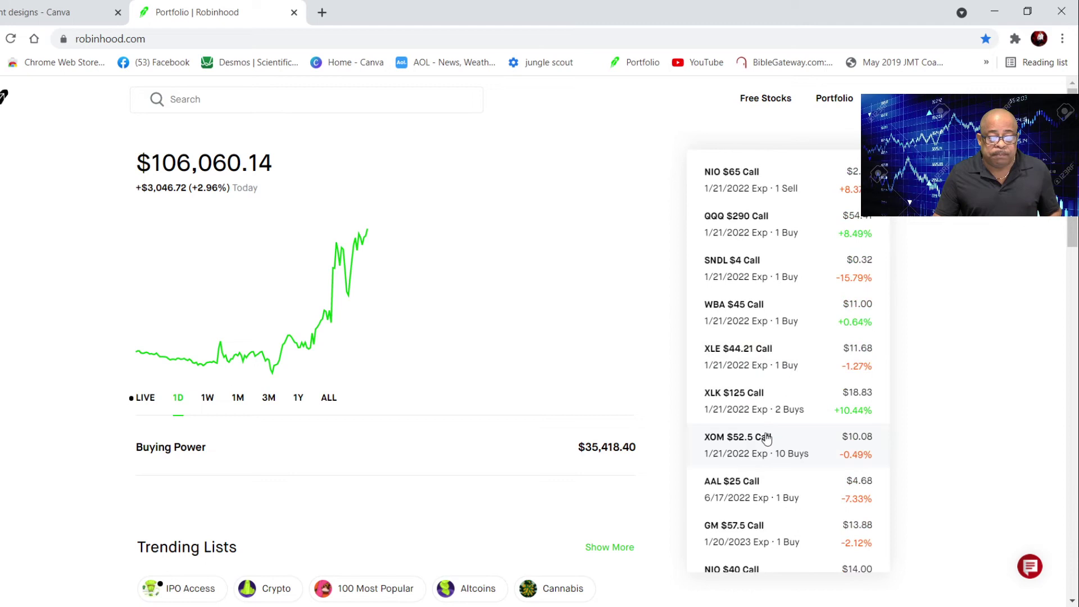
click(758, 444)
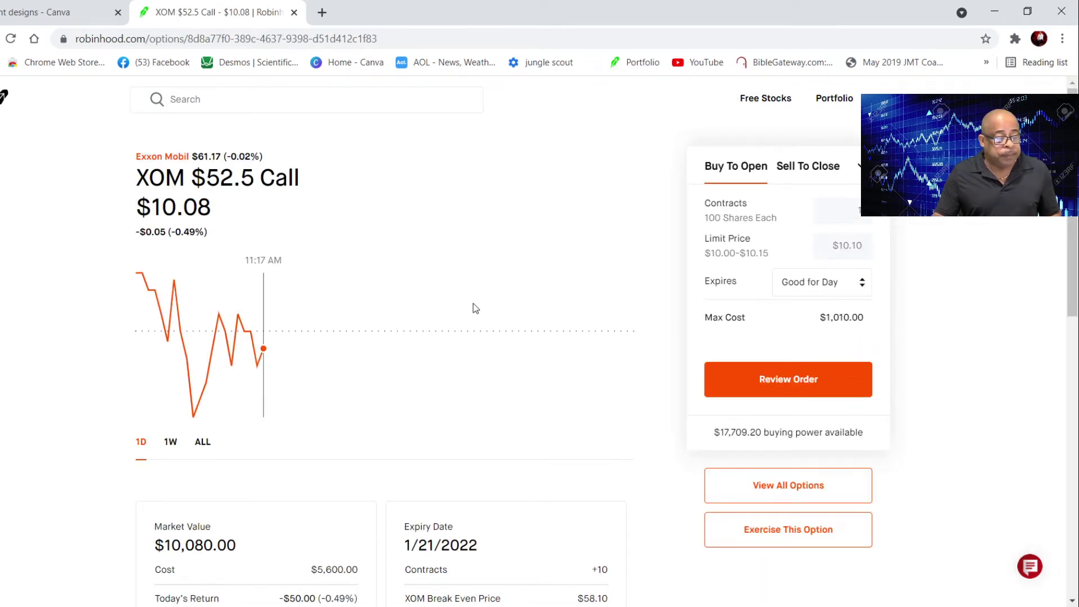
scroll(475, 309, down, 1)
scroll(484, 303, down, 1)
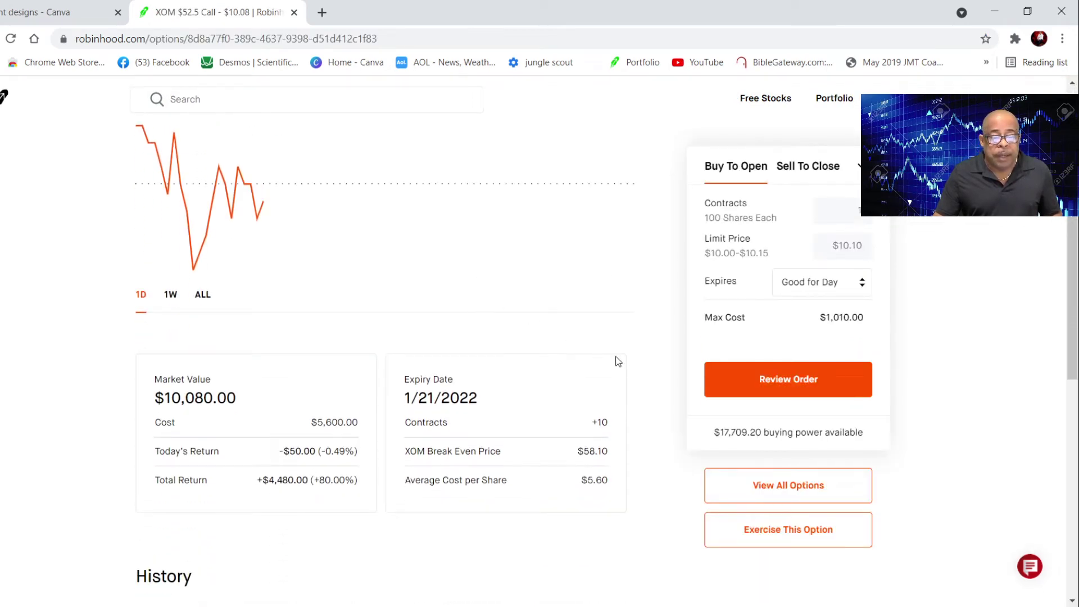
scroll(318, 434, down, 2)
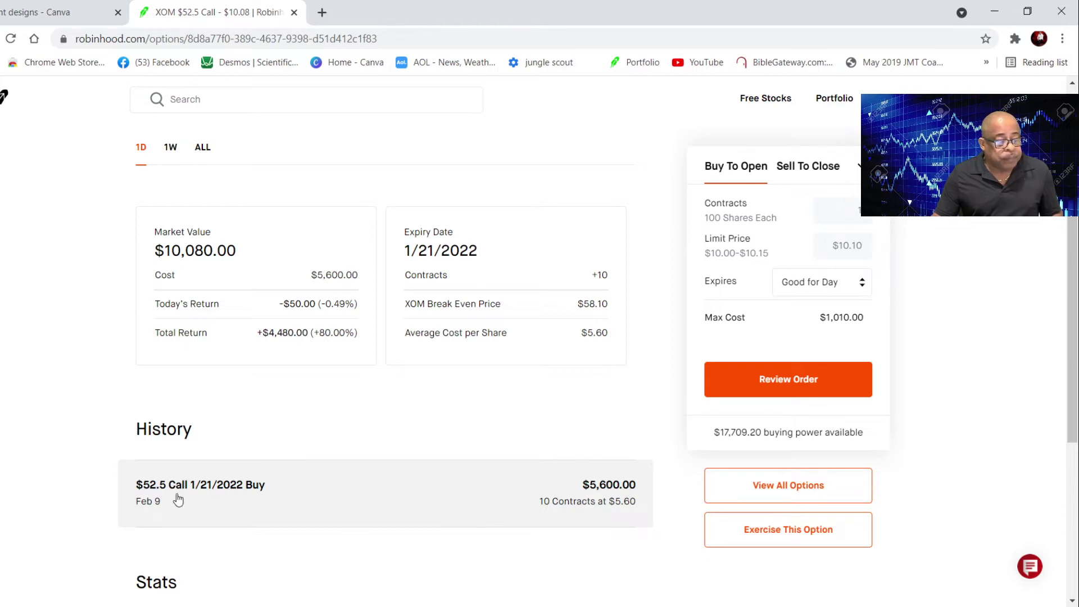
scroll(176, 498, up, 1)
scroll(431, 499, down, 2)
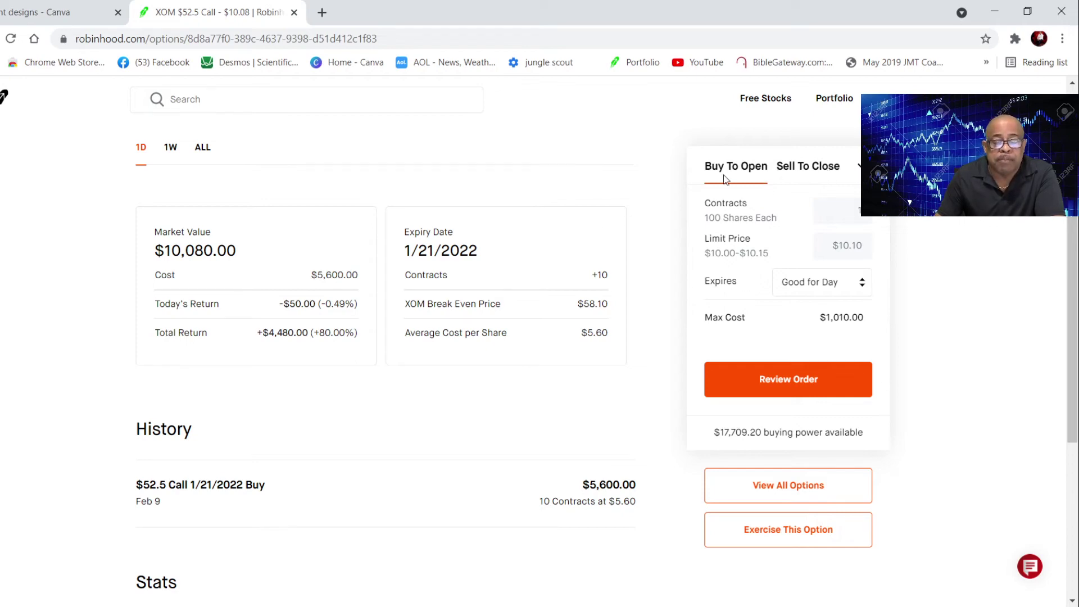
Switch to Sell To Close, set 10 contracts, and review the order.
click(808, 172)
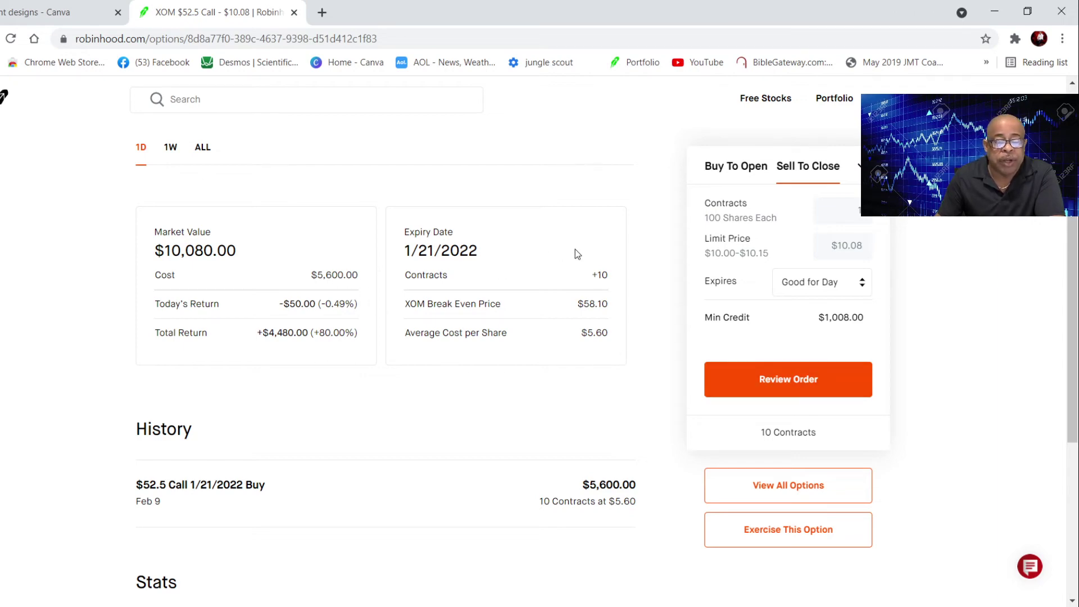
click(850, 210)
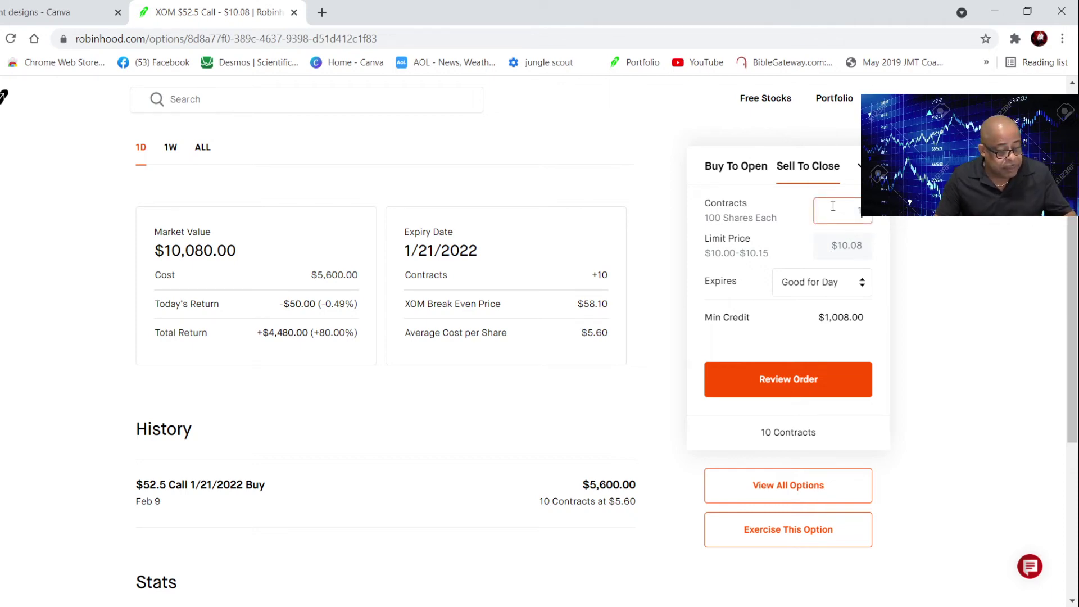
text(0)
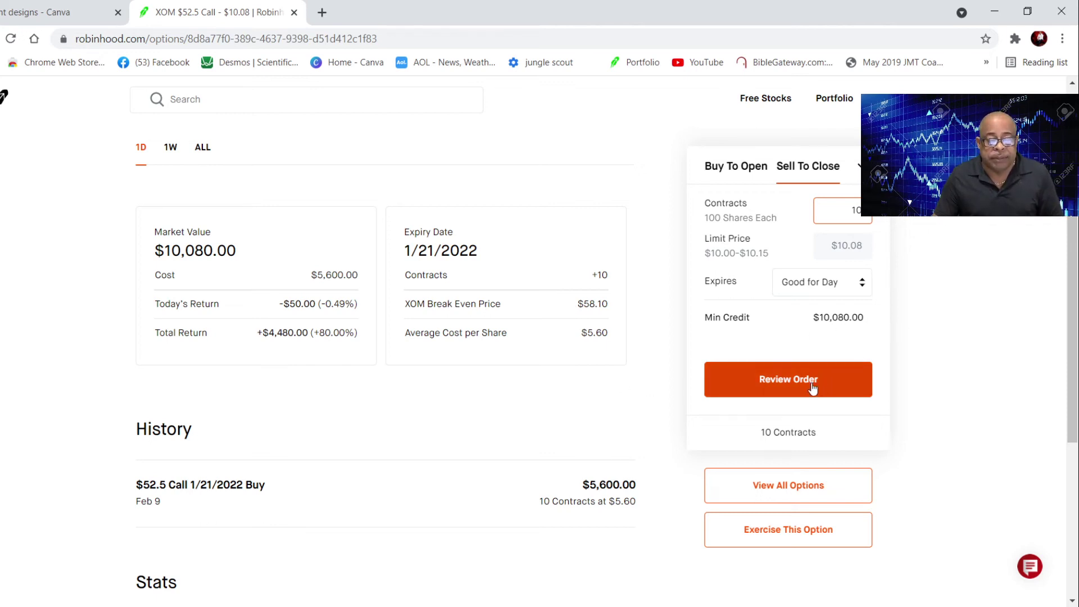
click(794, 378)
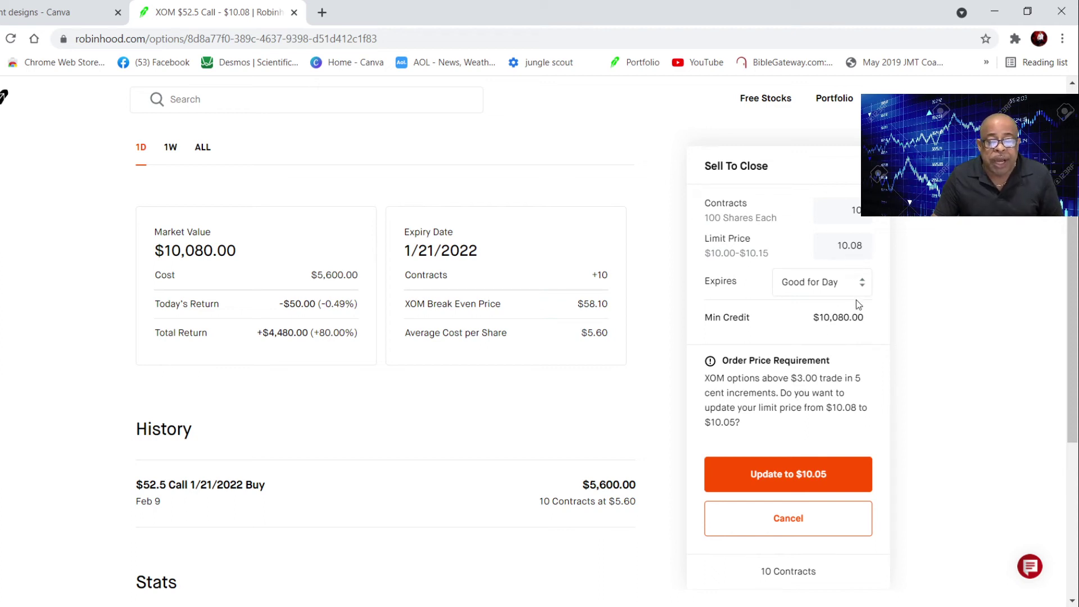
Accept the $10.05 limit, then review and submit the 10-contract sell-to-close order.
click(800, 477)
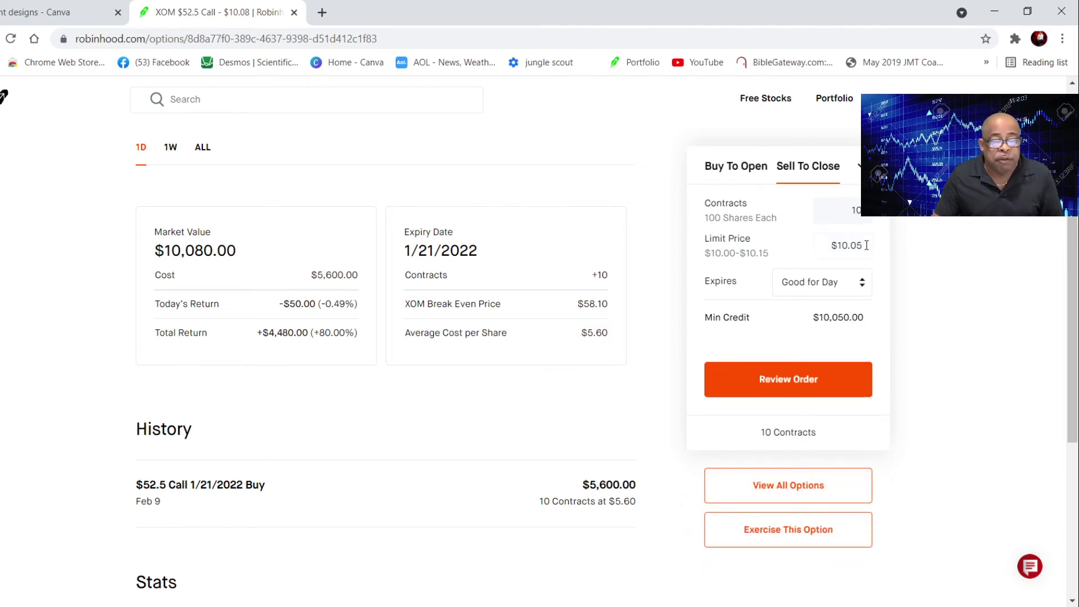
click(797, 384)
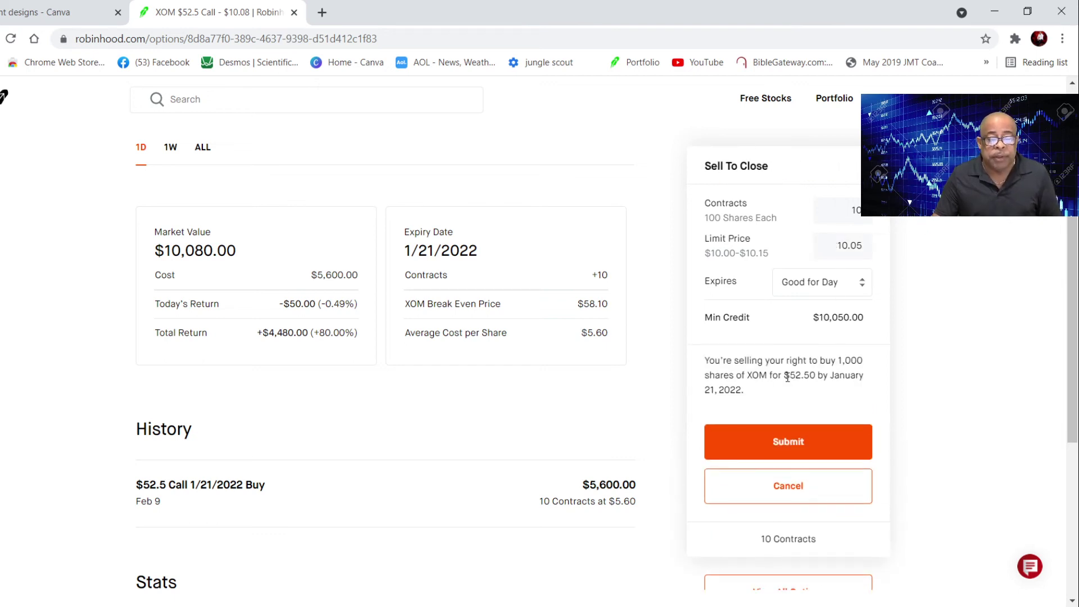
click(779, 450)
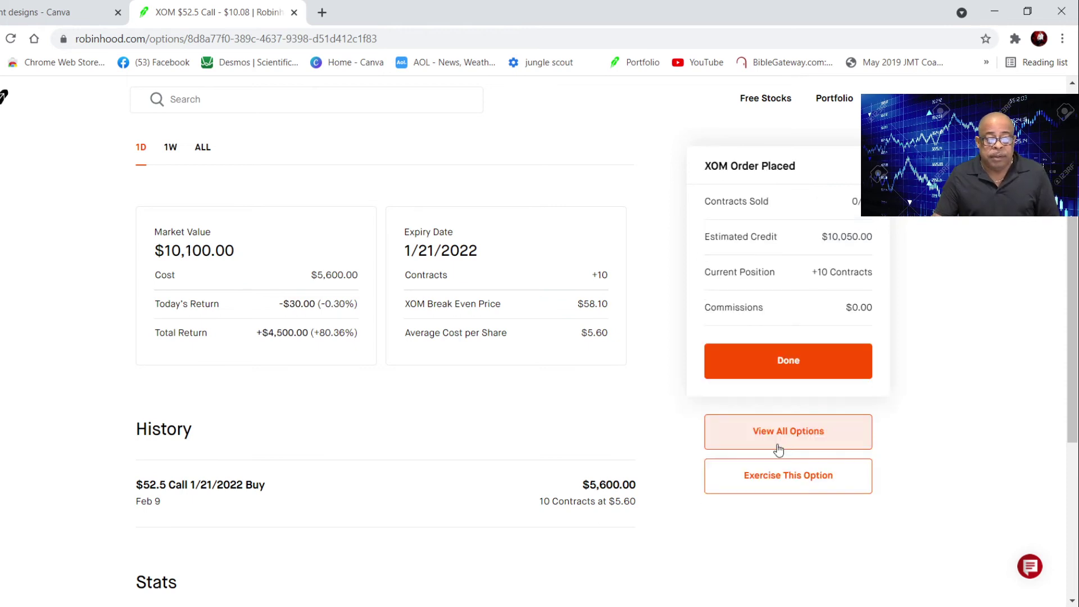
click(789, 367)
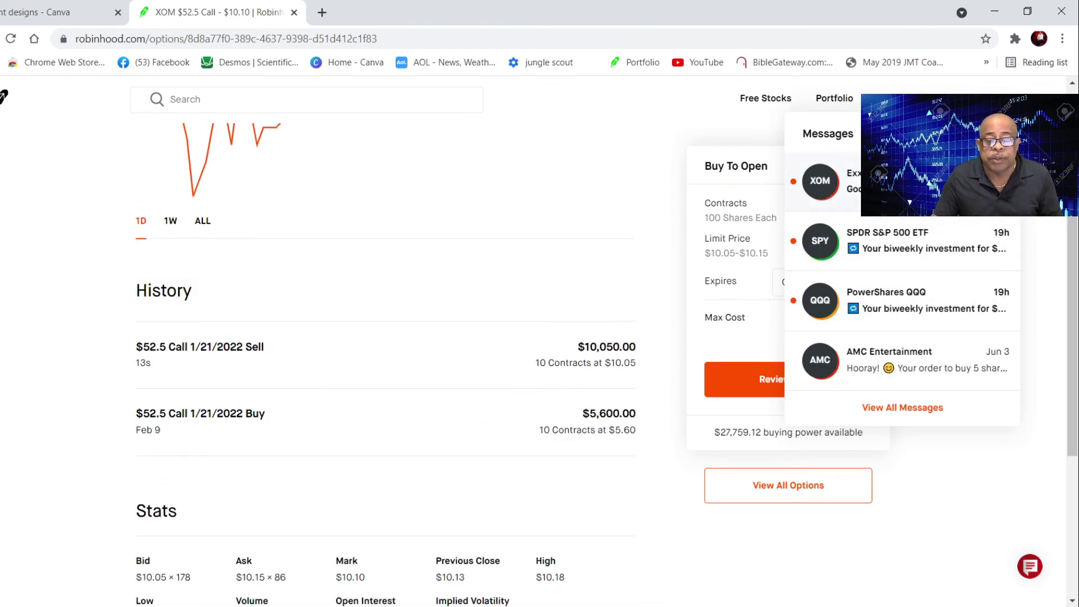
View the Exxon Mobil notification reporting the 10-contract sell filled at $1,005.00 each.
click(900, 186)
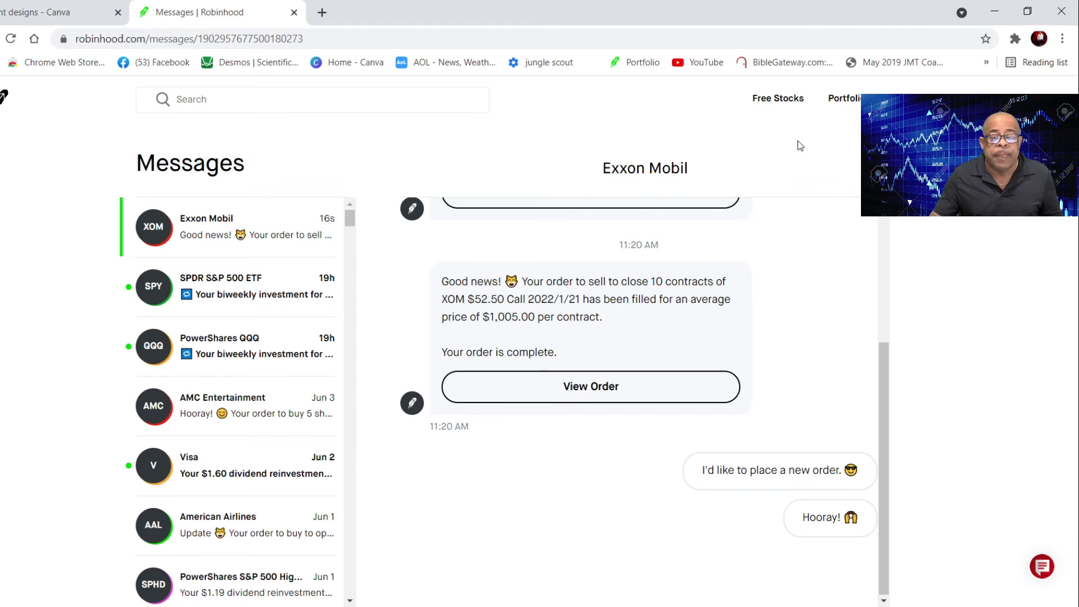
Go back to Portfolio and scroll the Options list down to Stocks, with XOM $52.5 Call gone.
click(846, 108)
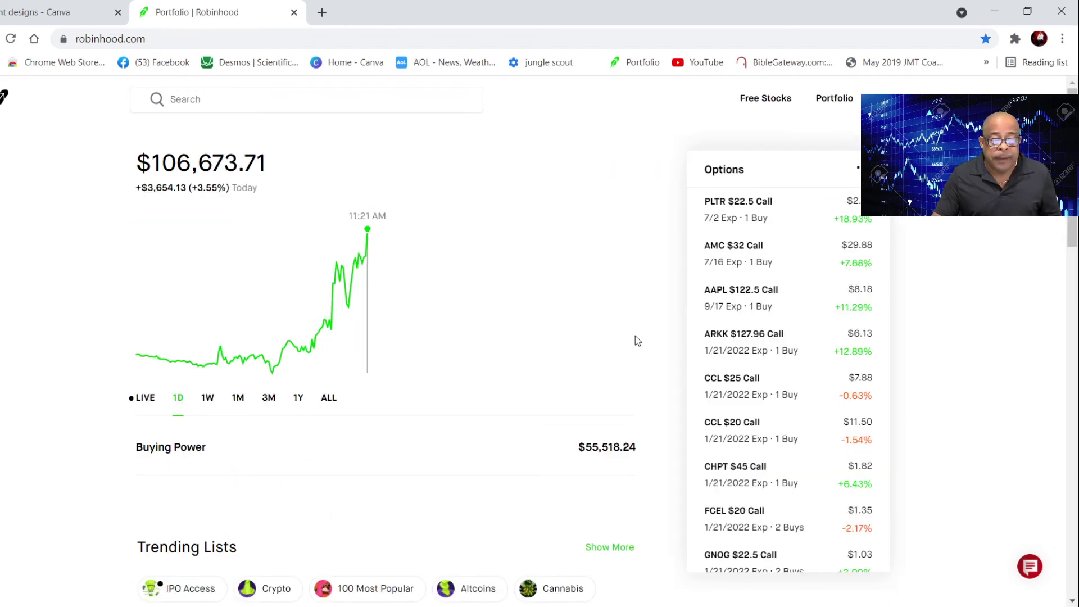
scroll(747, 349, down, 3)
scroll(746, 348, down, 2)
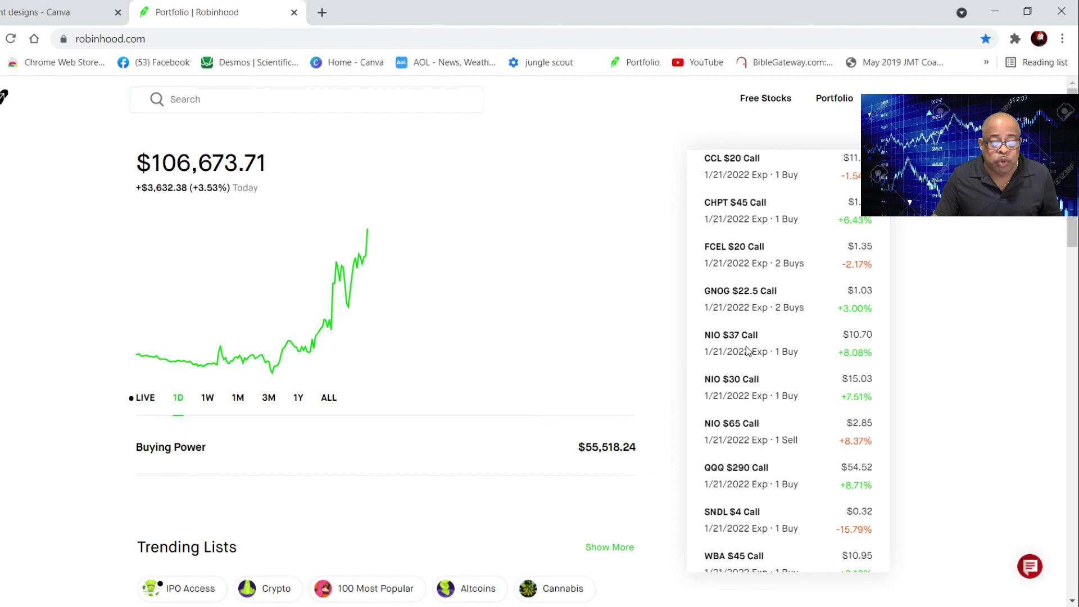
scroll(748, 349, down, 3)
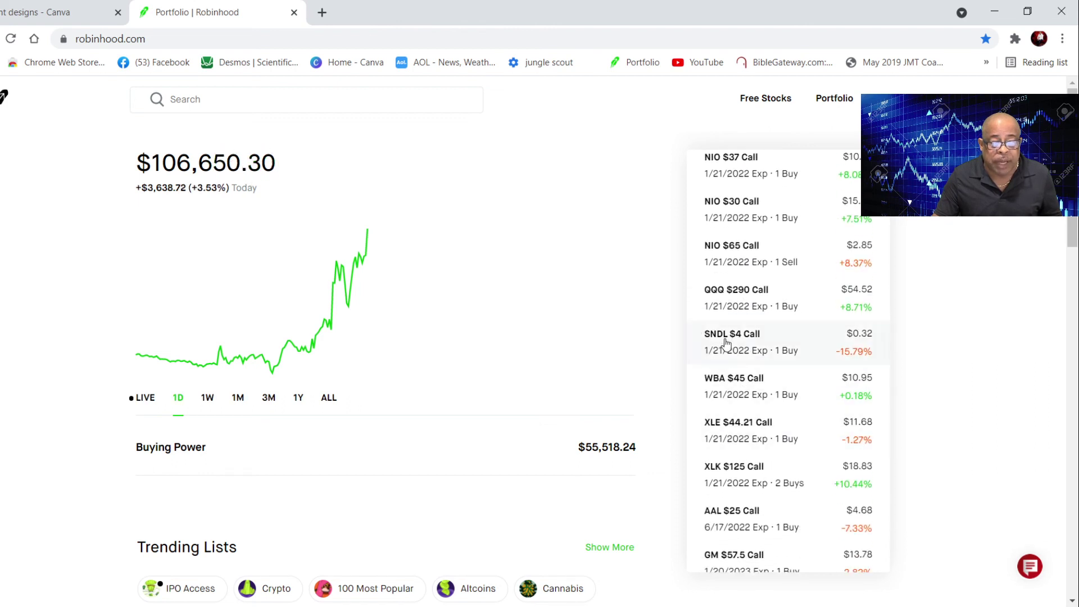
scroll(731, 351, down, 8)
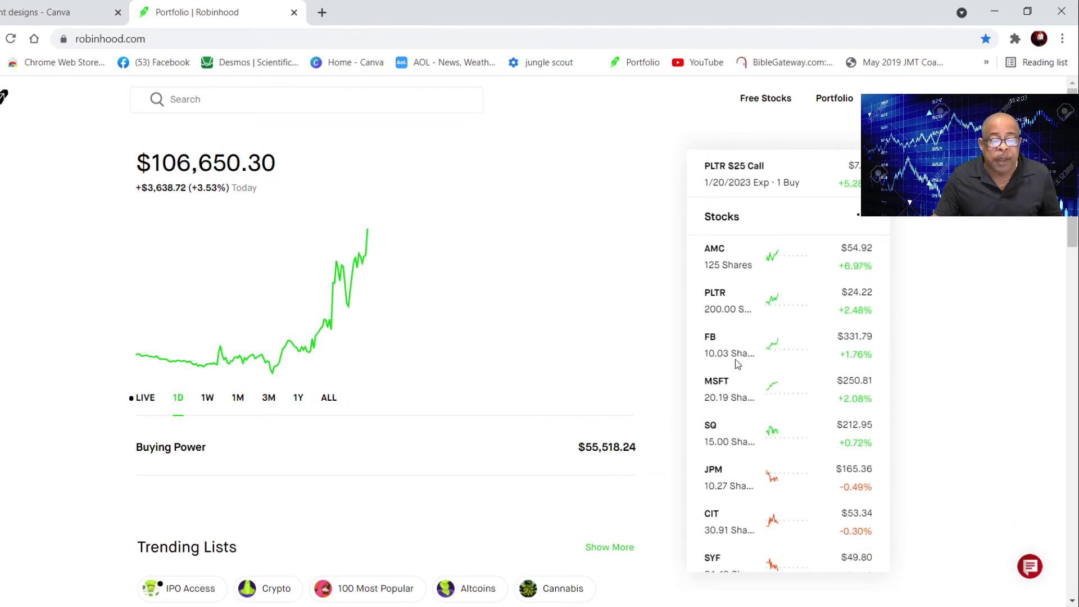
scroll(735, 361, down, 1)
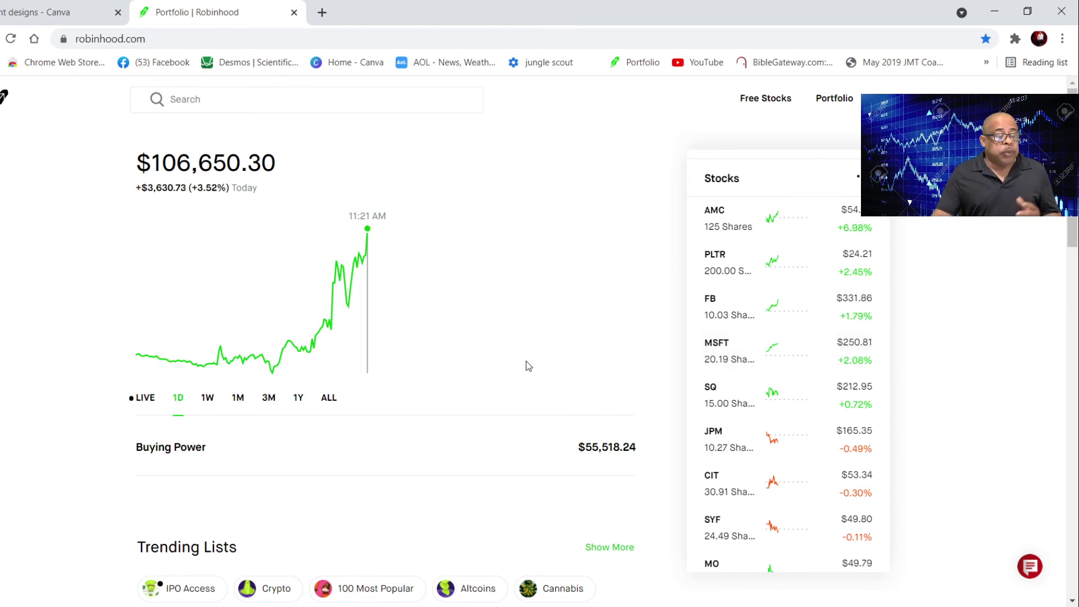